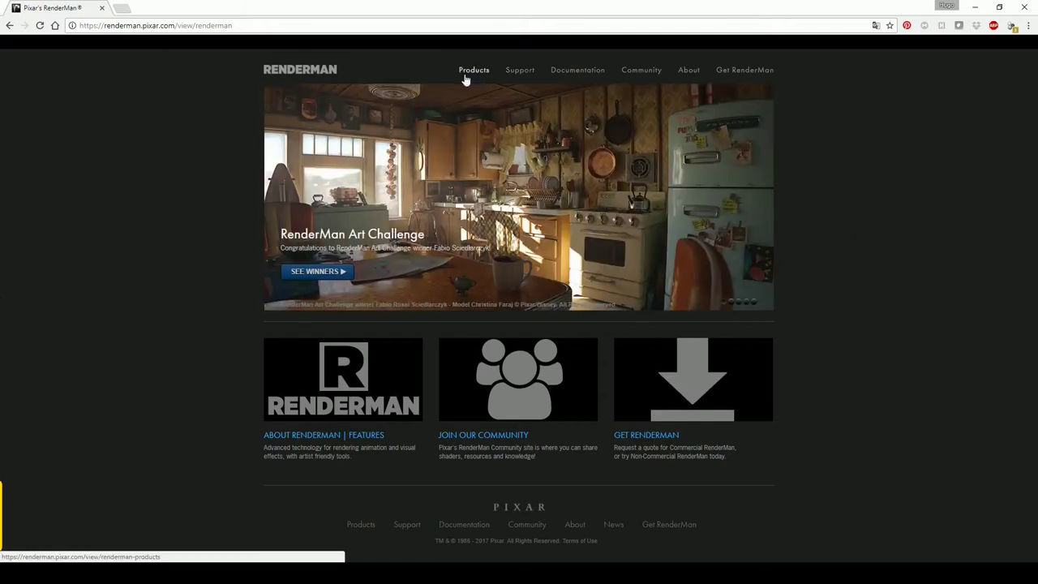
# - Go from Products to the Free Non-Commercial RenderMan page
pyautogui.click(475, 71)
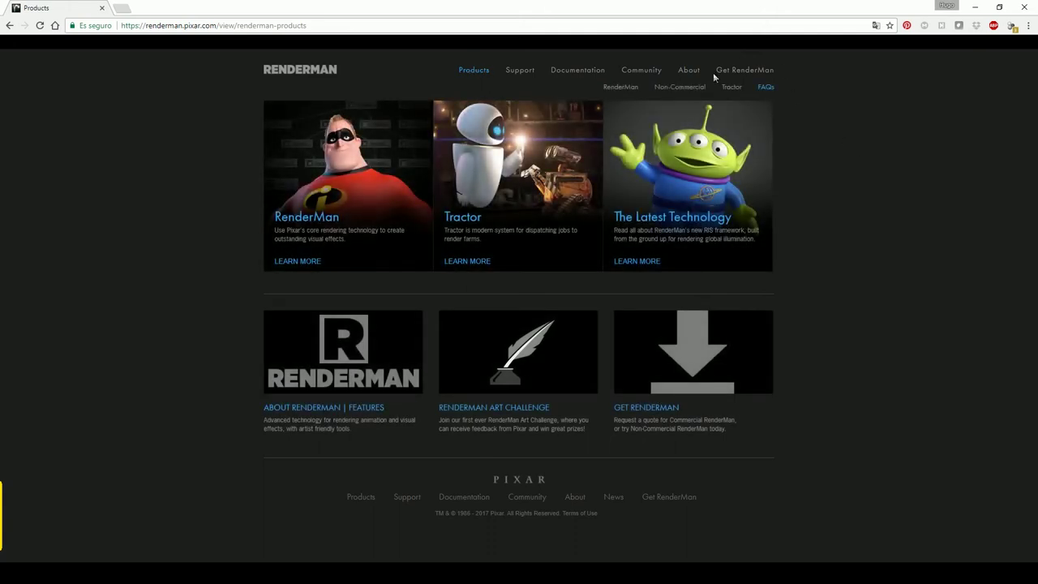
pyautogui.moveTo(680, 87)
pyautogui.click(698, 94)
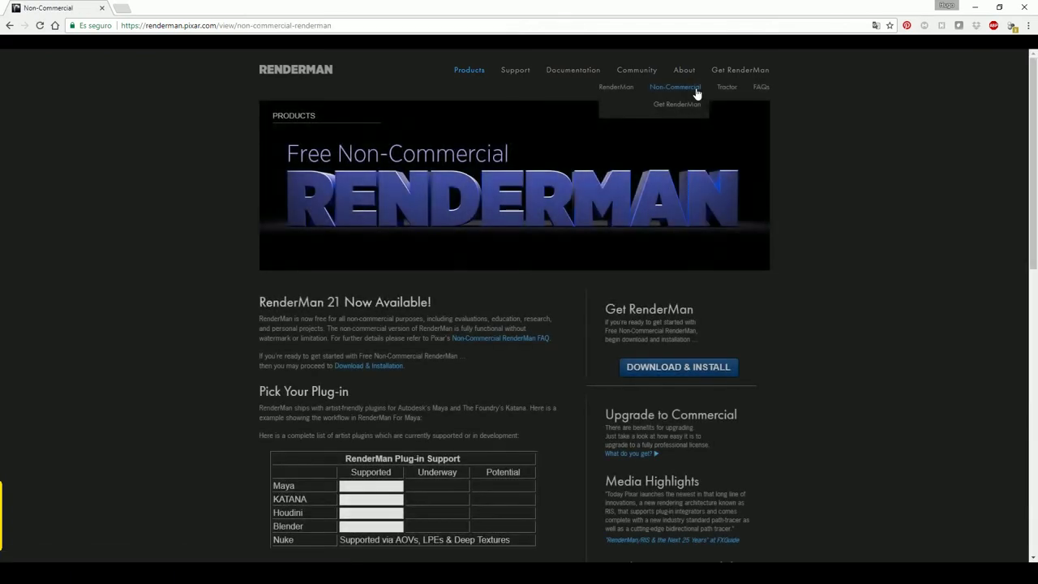
pyautogui.scroll(-1, 858, 293)
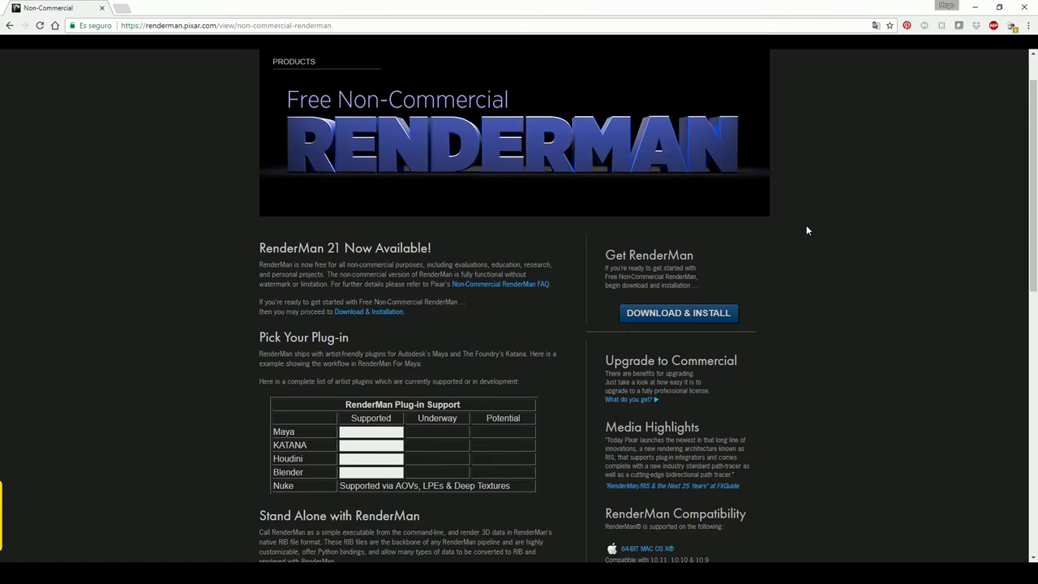
# - Read through the page's plug-in support, download and compatibility details
pyautogui.scroll(-2, 846, 174)
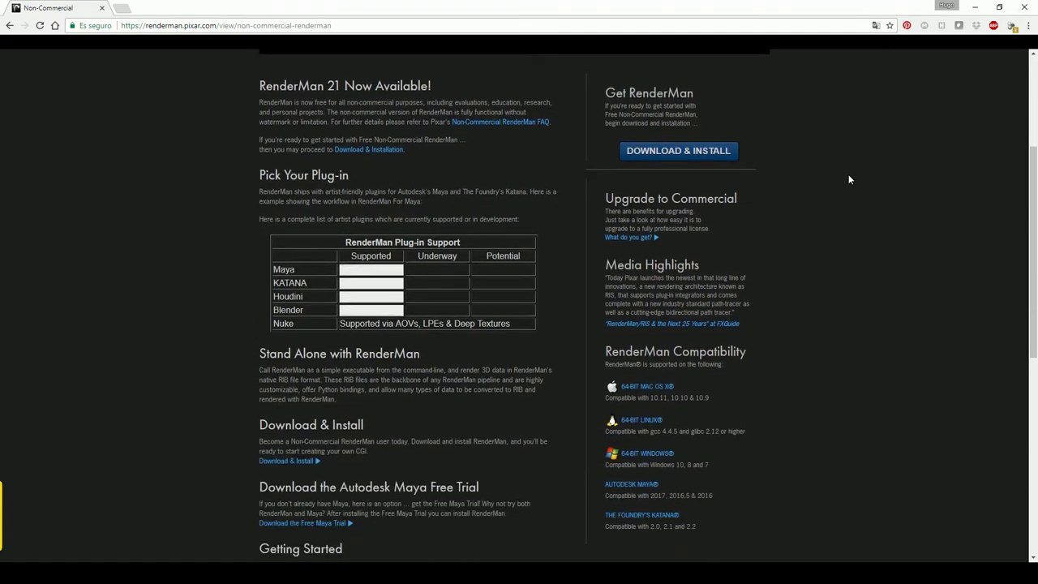
pyautogui.scroll(3, 849, 177)
pyautogui.scroll(-1, 849, 177)
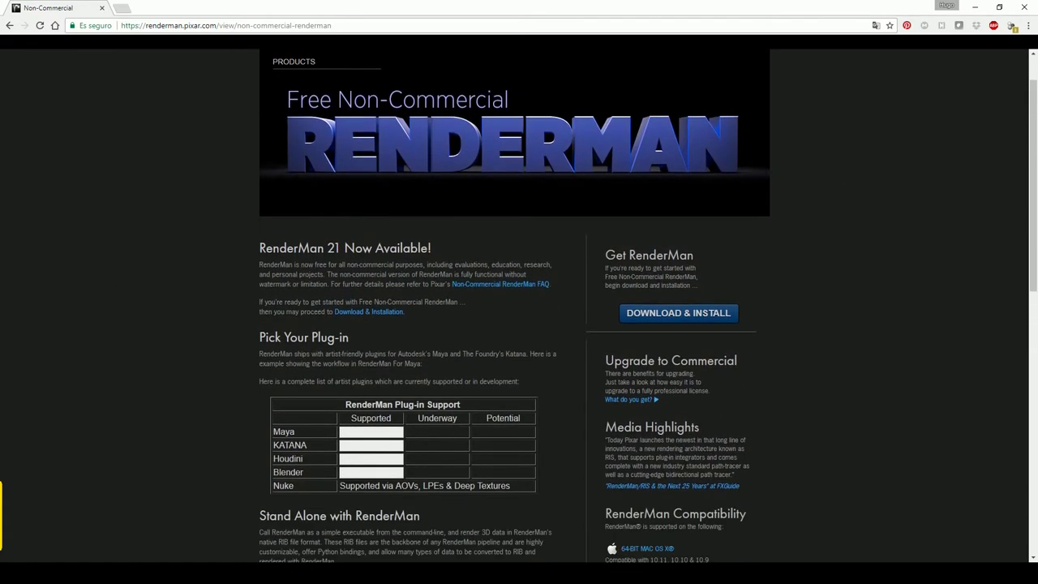
pyautogui.scroll(-1, 138, 259)
pyautogui.scroll(-2, 190, 245)
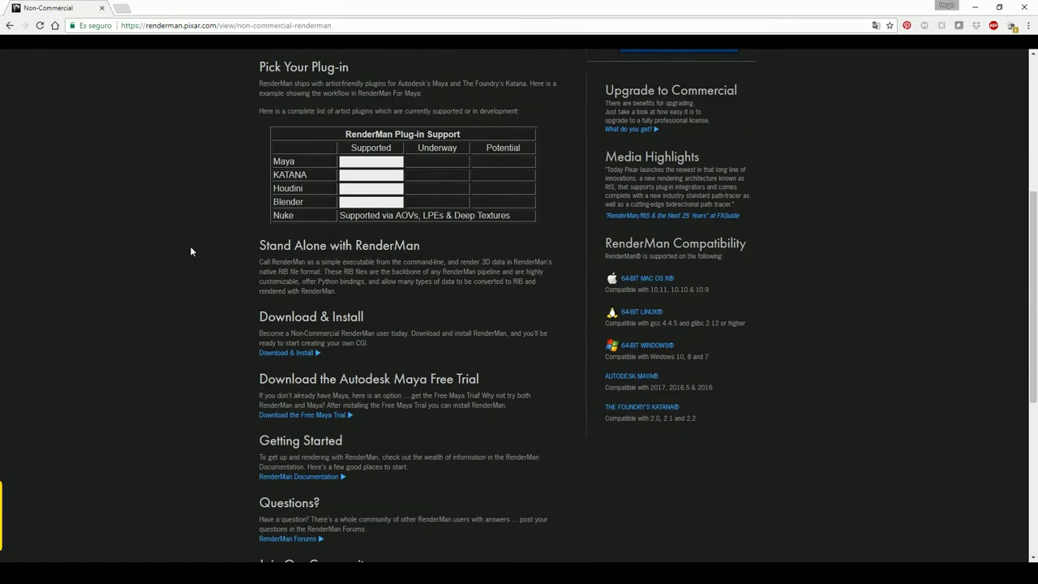
pyautogui.scroll(-1, 189, 244)
pyautogui.scroll(-1, 189, 246)
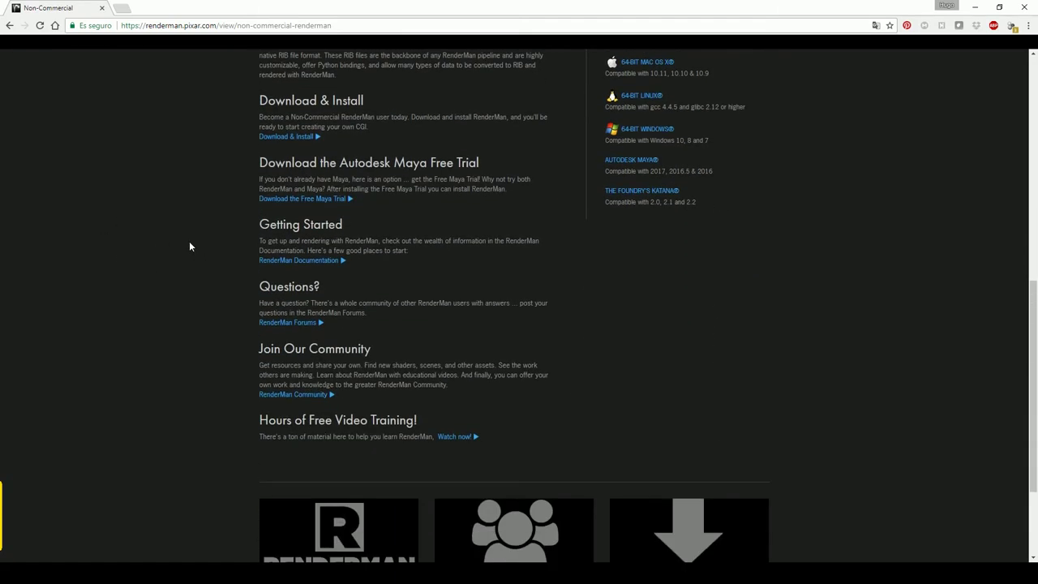
pyautogui.scroll(1, 189, 246)
pyautogui.scroll(4, 189, 246)
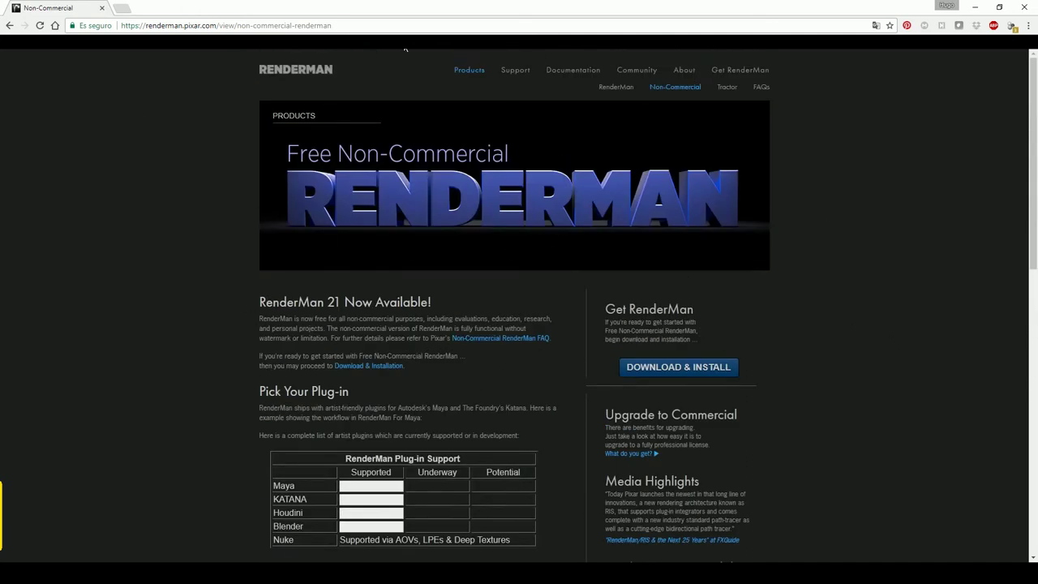
pyautogui.moveTo(675, 87)
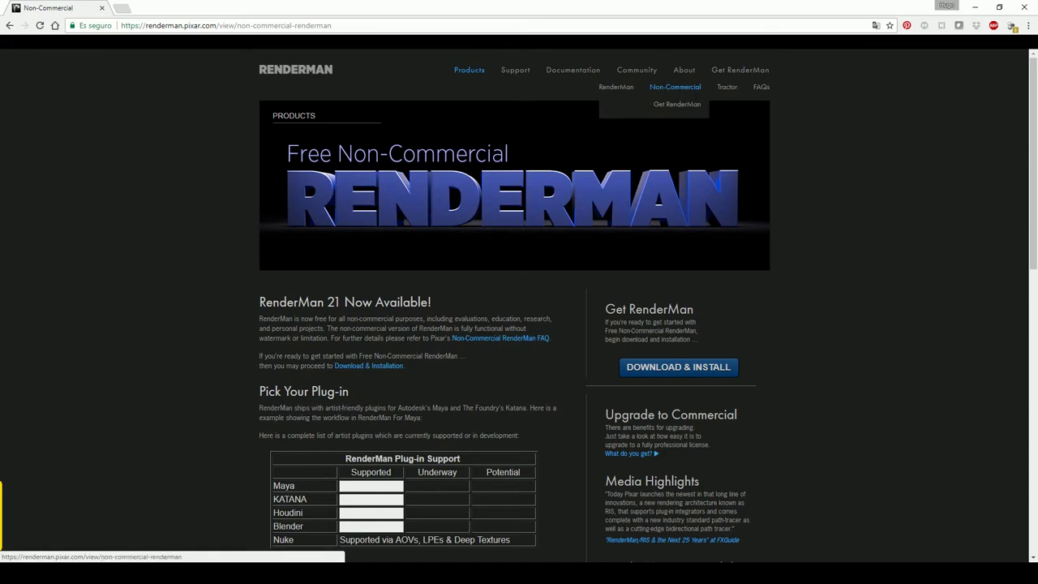
pyautogui.scroll(-1, 785, 371)
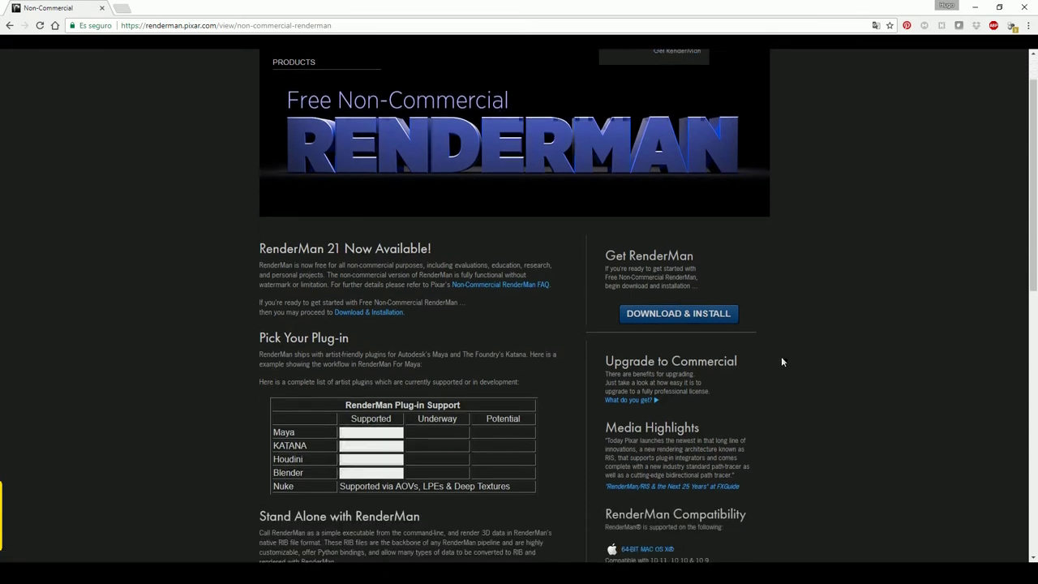
# - Start the Download & Install guide, pass intro and Register, and review Step 2's installers
pyautogui.click(673, 318)
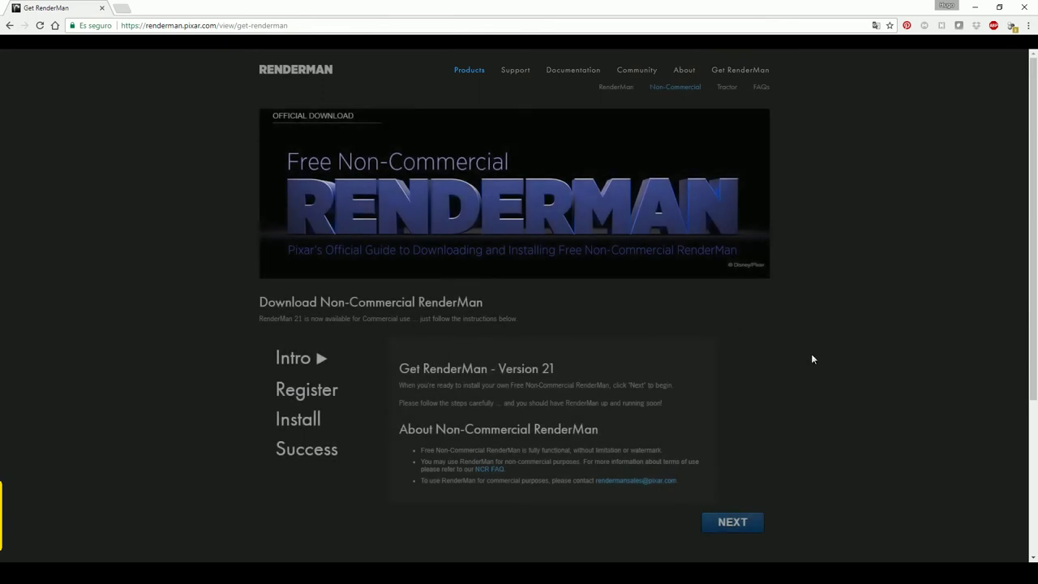
pyautogui.scroll(-2, 827, 357)
pyautogui.click(732, 414)
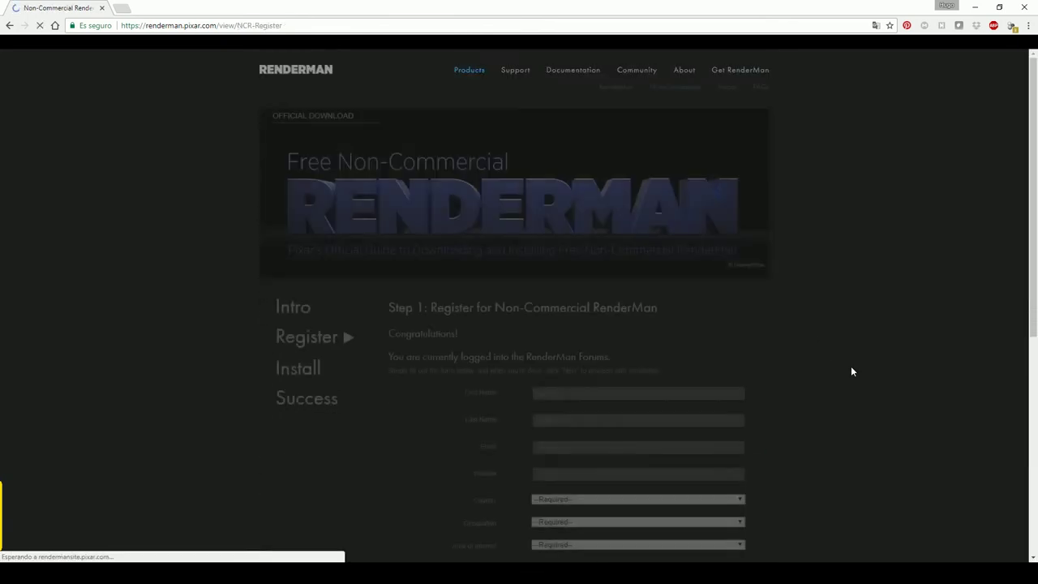
pyautogui.scroll(-3, 841, 363)
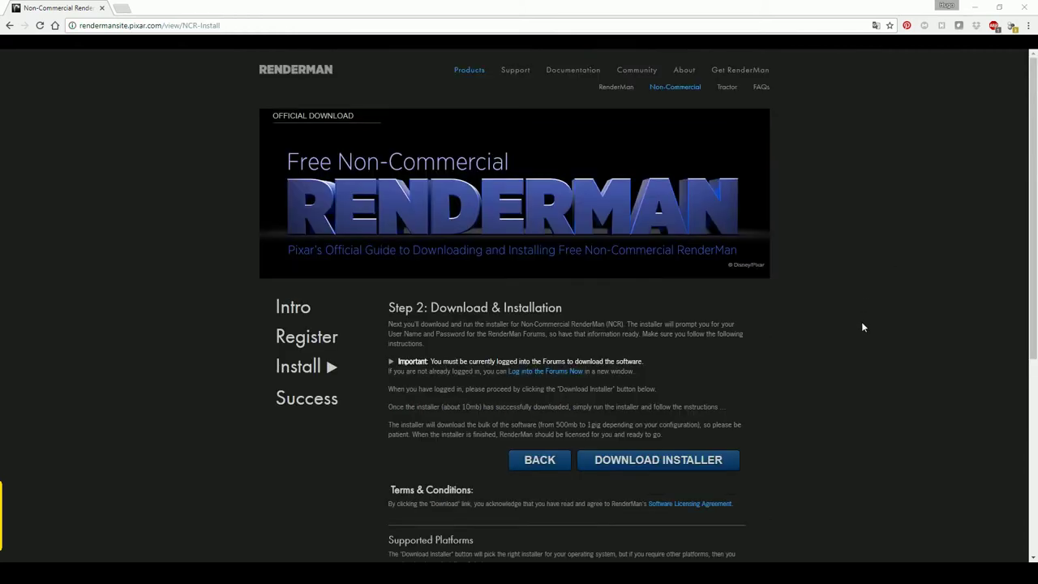
pyautogui.scroll(-2, 864, 327)
pyautogui.scroll(-1, 772, 324)
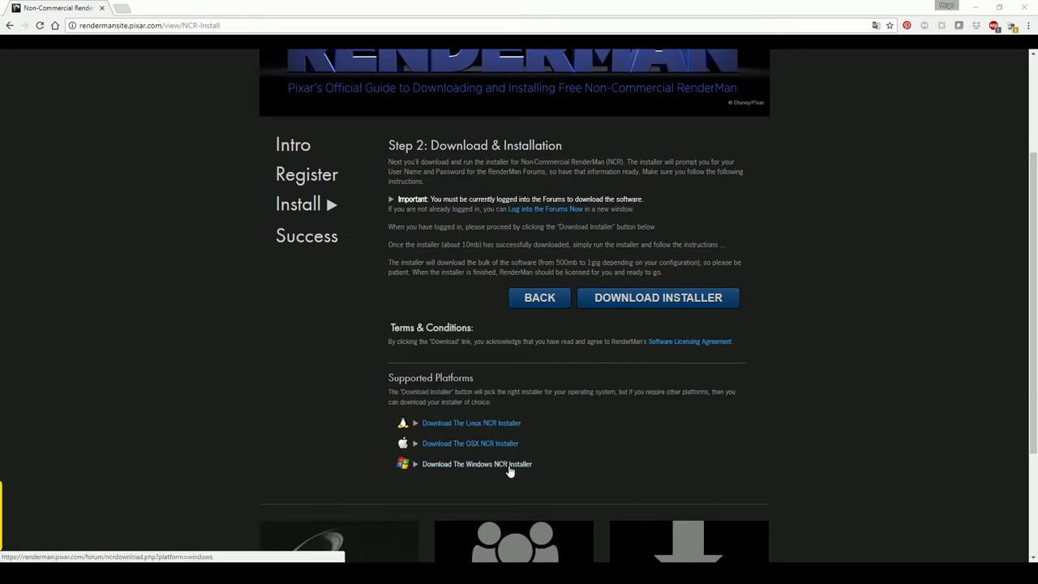
pyautogui.scroll(3, 843, 389)
pyautogui.scroll(-2, 619, 347)
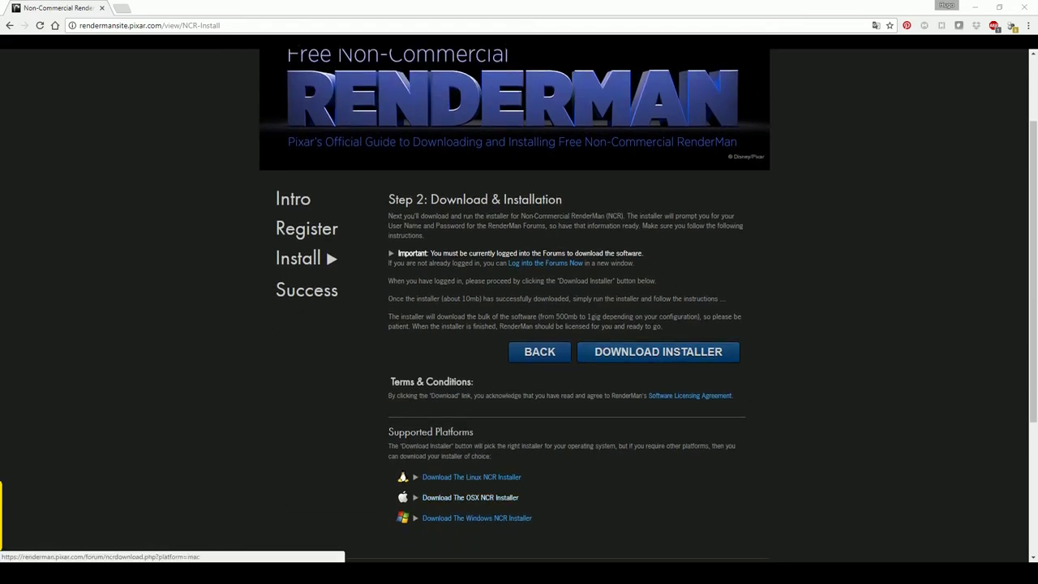
# - Save the Windows NCR installer into Descargas, replacing the existing file
pyautogui.click(487, 523)
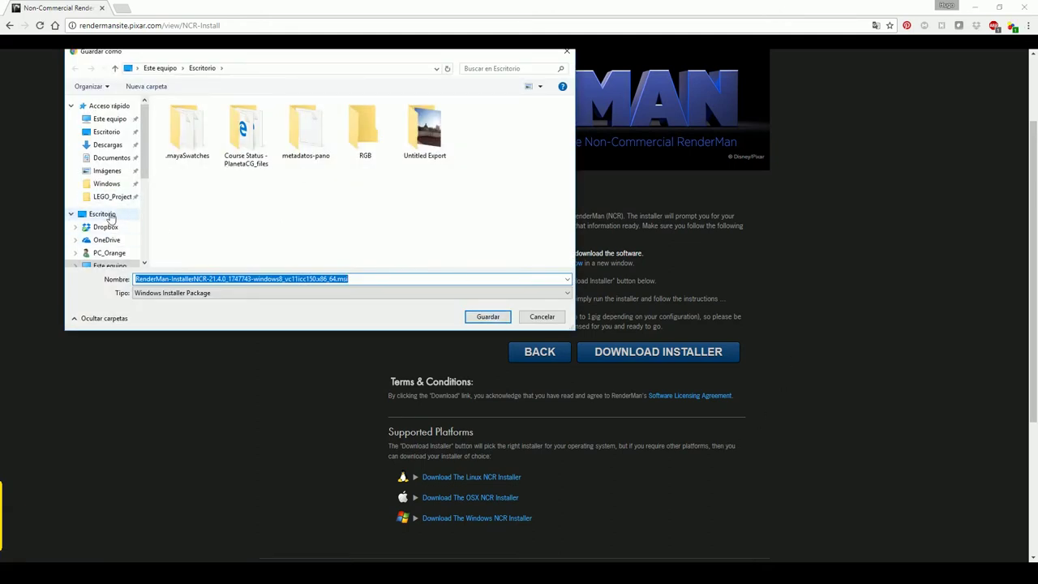
pyautogui.click(104, 215)
pyautogui.click(108, 145)
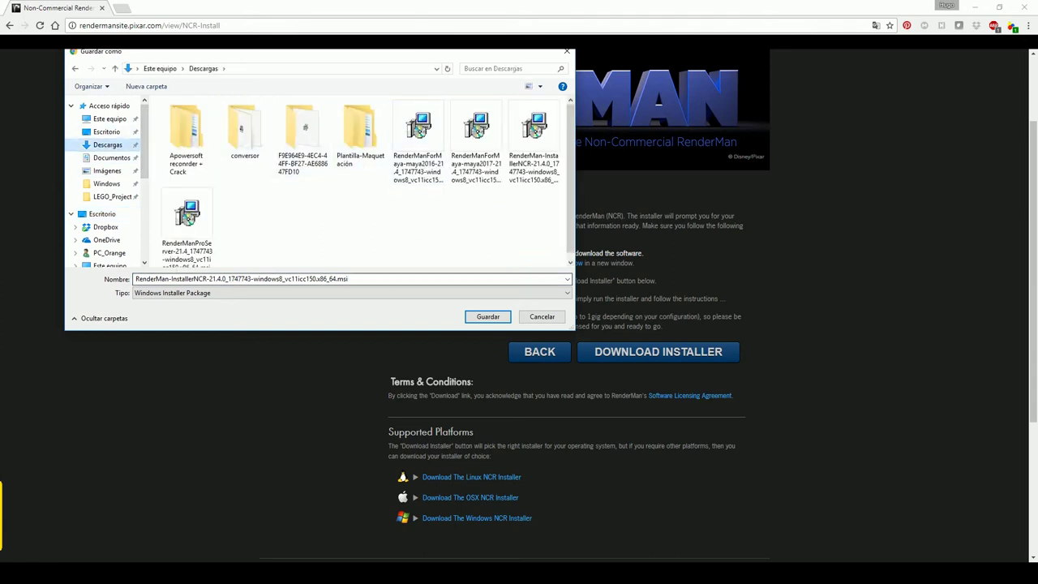
pyautogui.click(487, 316)
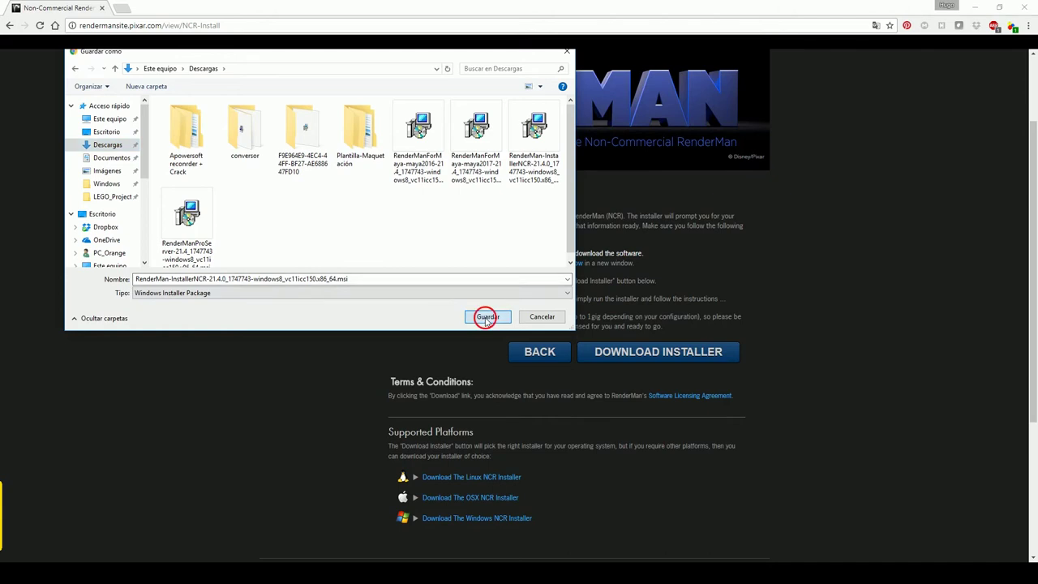
pyautogui.click(656, 289)
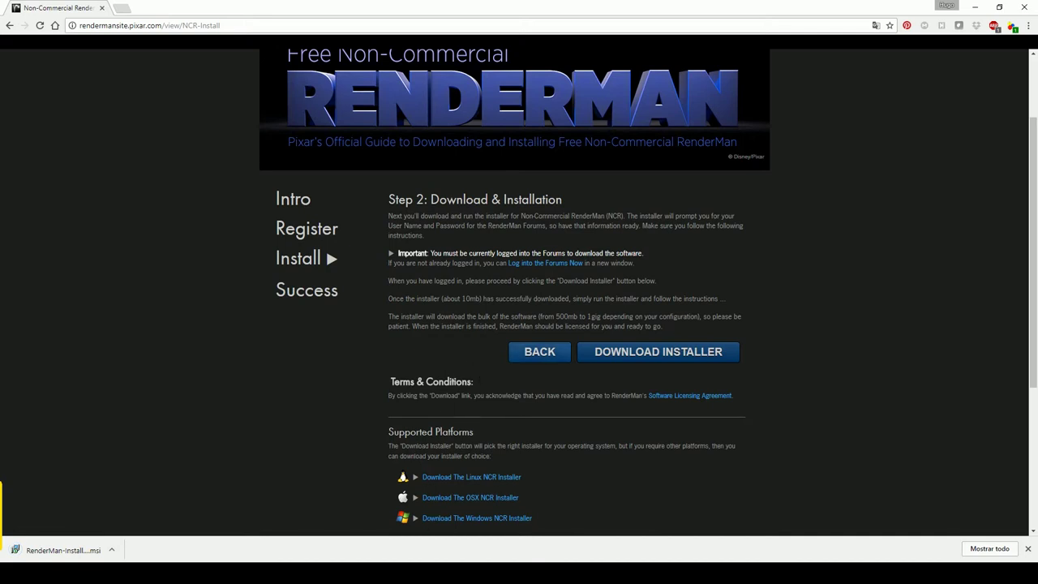
# - Cancel the duplicate installer download and stay on the Step 2 page
pyautogui.click(695, 355)
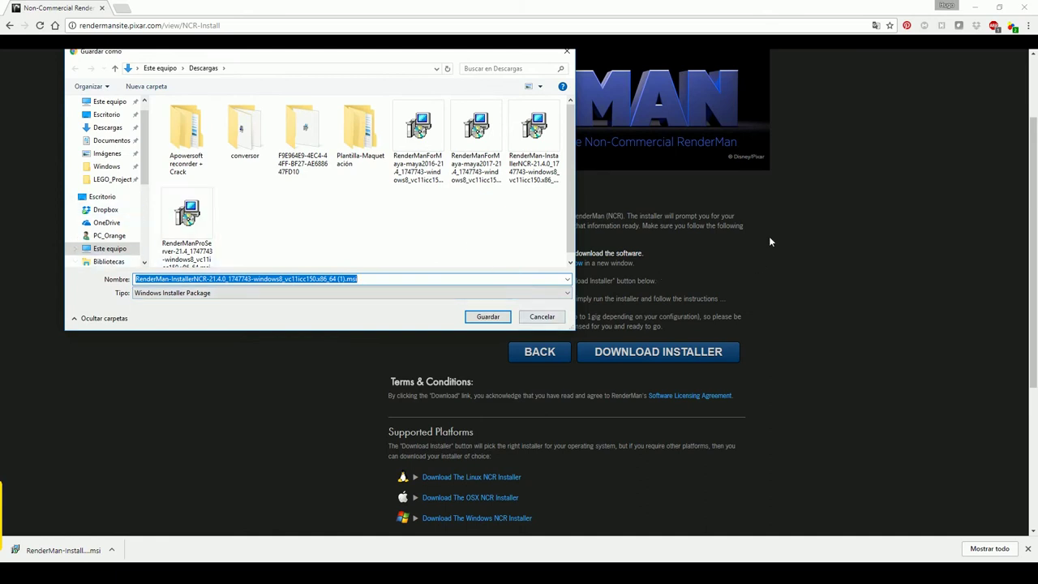
pyautogui.click(554, 318)
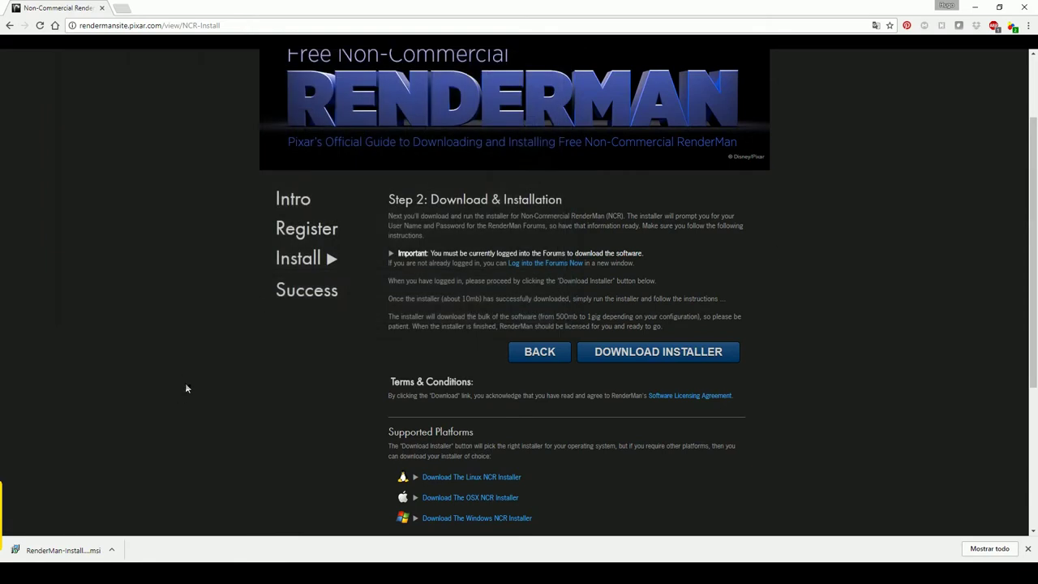
pyautogui.scroll(-1, 191, 386)
# - Run the downloaded RenderMan installer and accept the licence terms
pyautogui.click(56, 550)
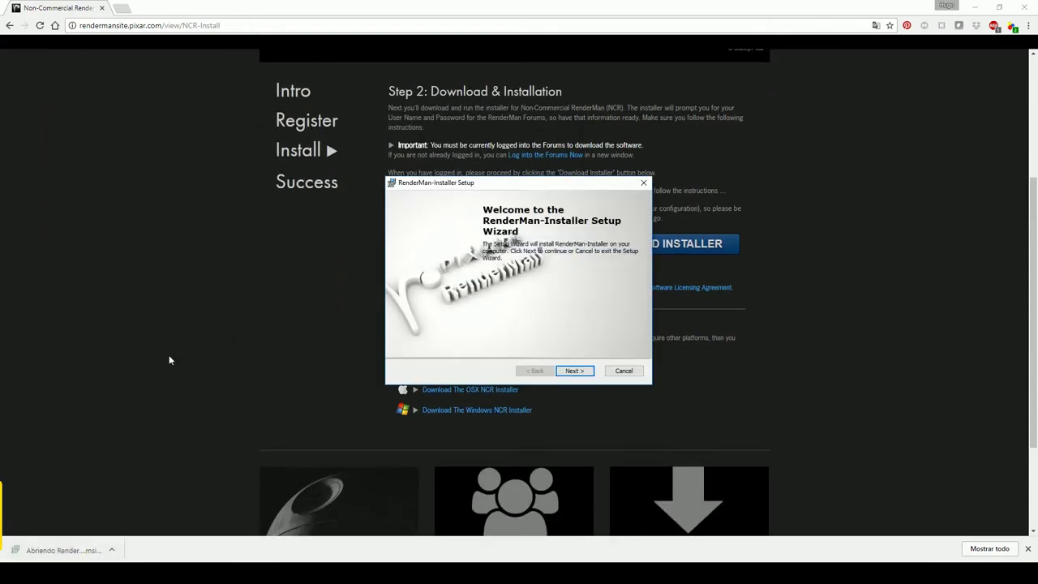
pyautogui.click(575, 371)
pyautogui.click(492, 332)
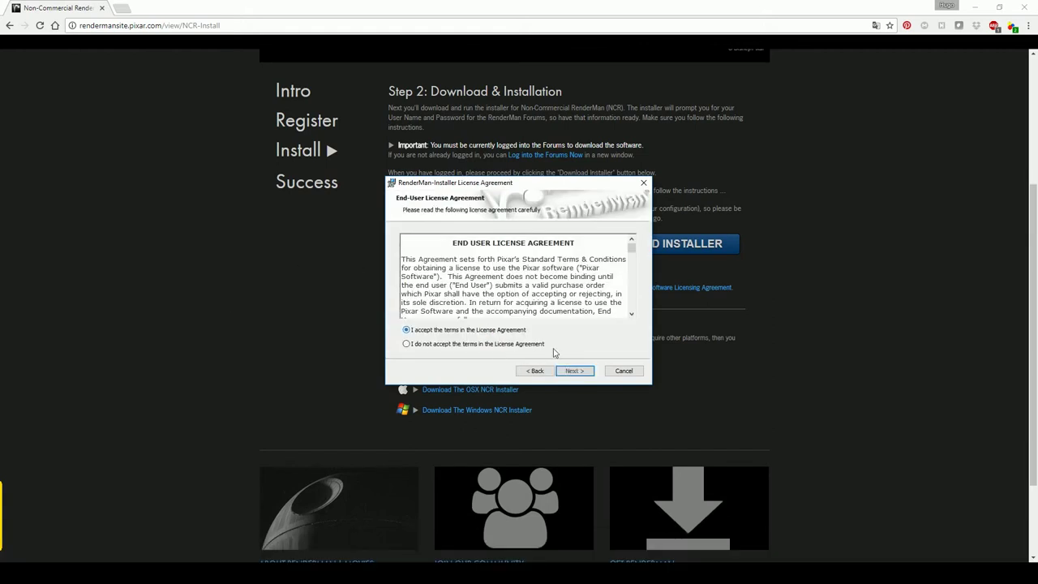
pyautogui.moveTo(632, 247); pyautogui.dragTo(638, 317)
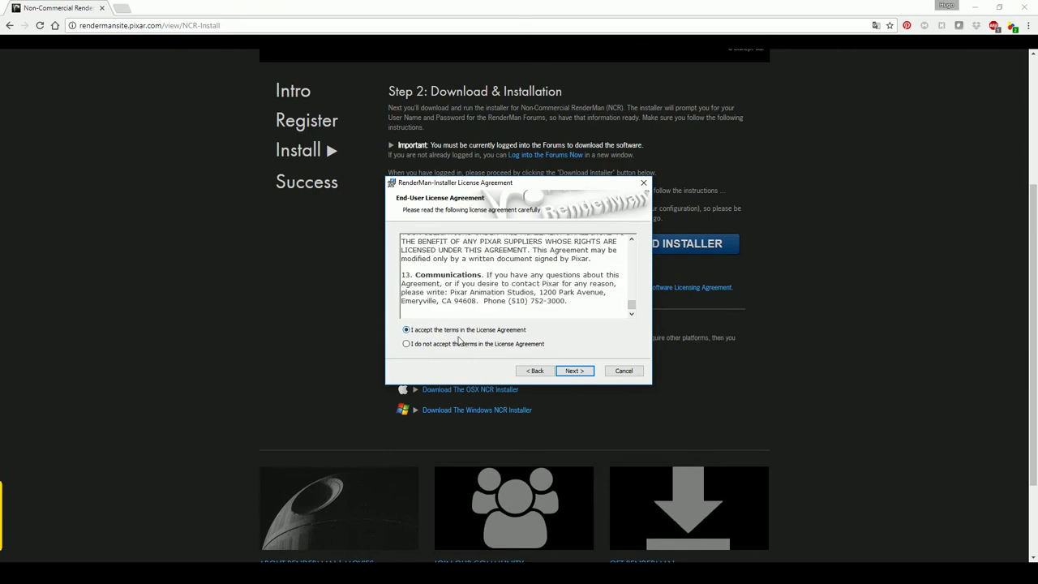
# - Install into C:\Program Files\Pixar\ and move the wizard aside to reveal the Non-Commercial installer
pyautogui.click(574, 373)
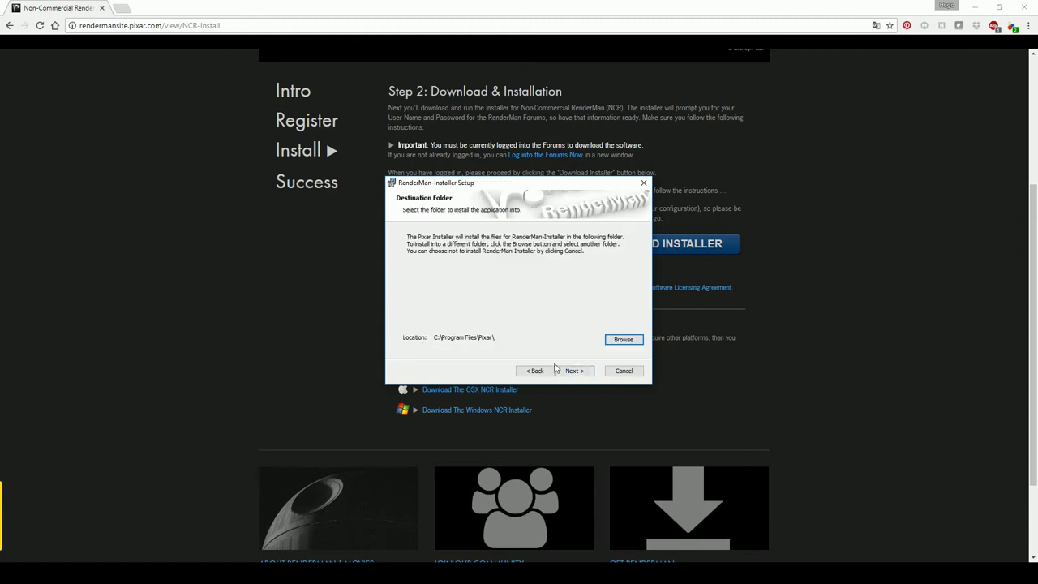
pyautogui.click(569, 374)
pyautogui.click(572, 370)
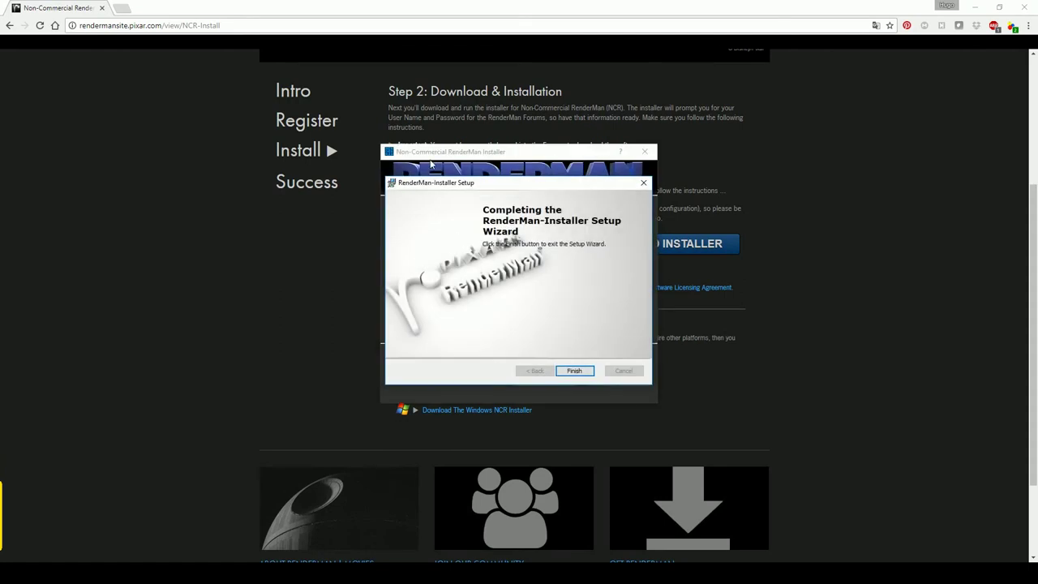
pyautogui.moveTo(477, 184); pyautogui.dragTo(187, 206)
pyautogui.moveTo(461, 152); pyautogui.dragTo(472, 162)
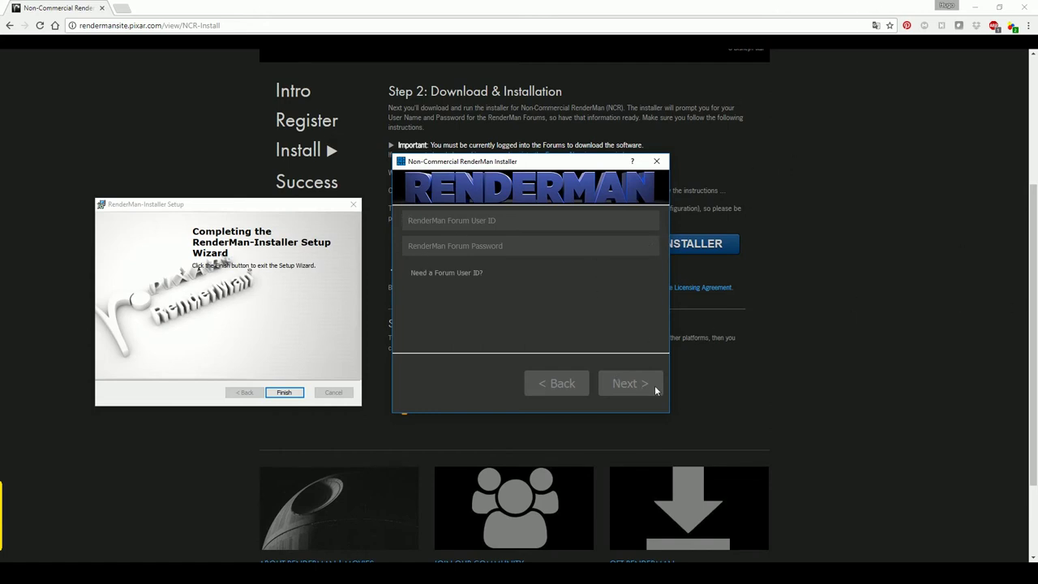
# - Show all components, add Rix Library 21.4 and RenderMan 21.4 for Maya, install, then Finish
pyautogui.click(218, 264)
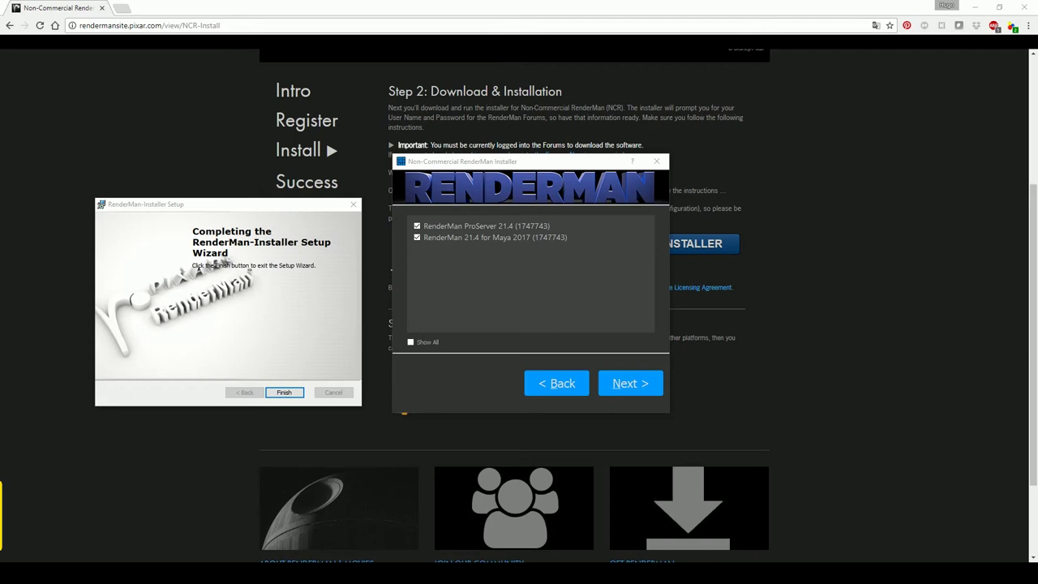
pyautogui.moveTo(570, 168)
pyautogui.mouseDown()
pyautogui.moveTo(586, 169)
pyautogui.moveTo(573, 168)
pyautogui.mouseUp()
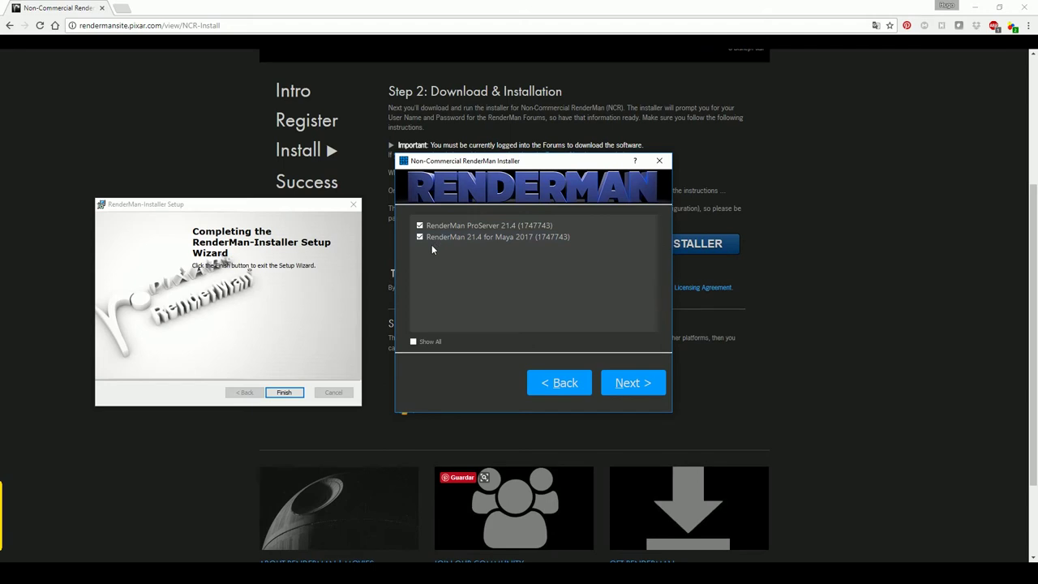
pyautogui.click(412, 342)
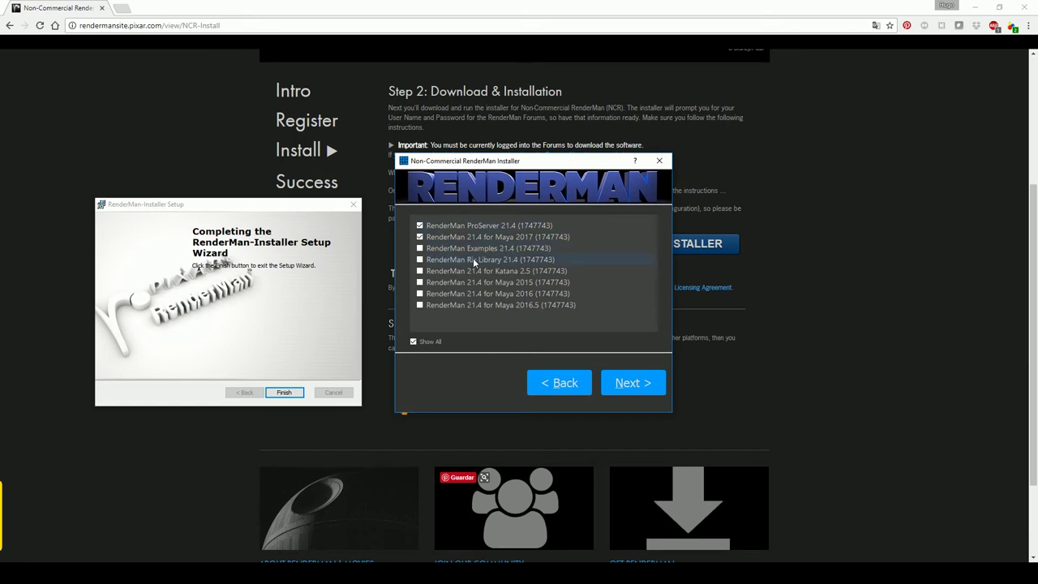
pyautogui.click(421, 259)
pyautogui.click(419, 293)
pyautogui.click(649, 381)
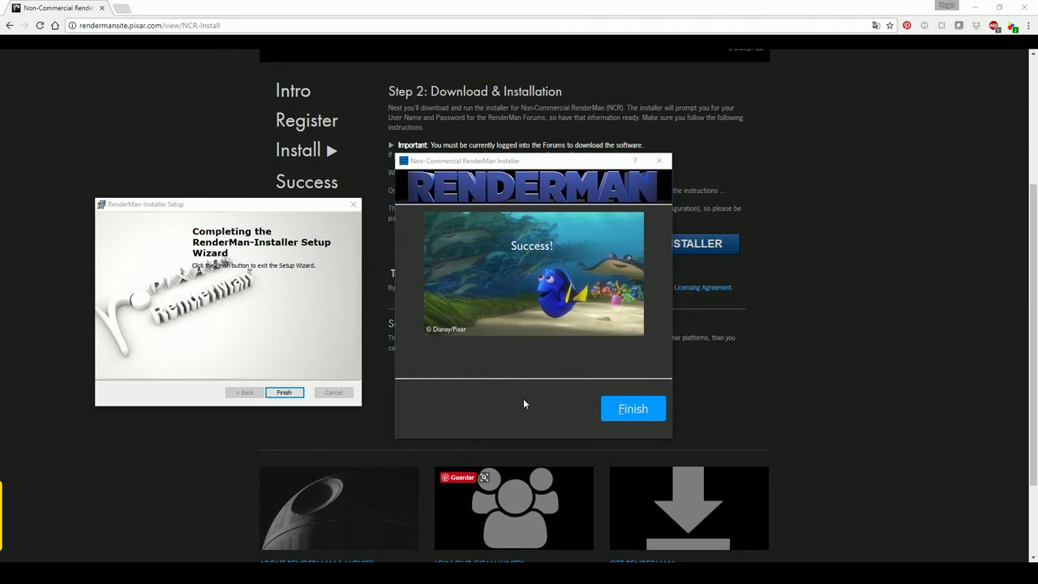
pyautogui.click(632, 409)
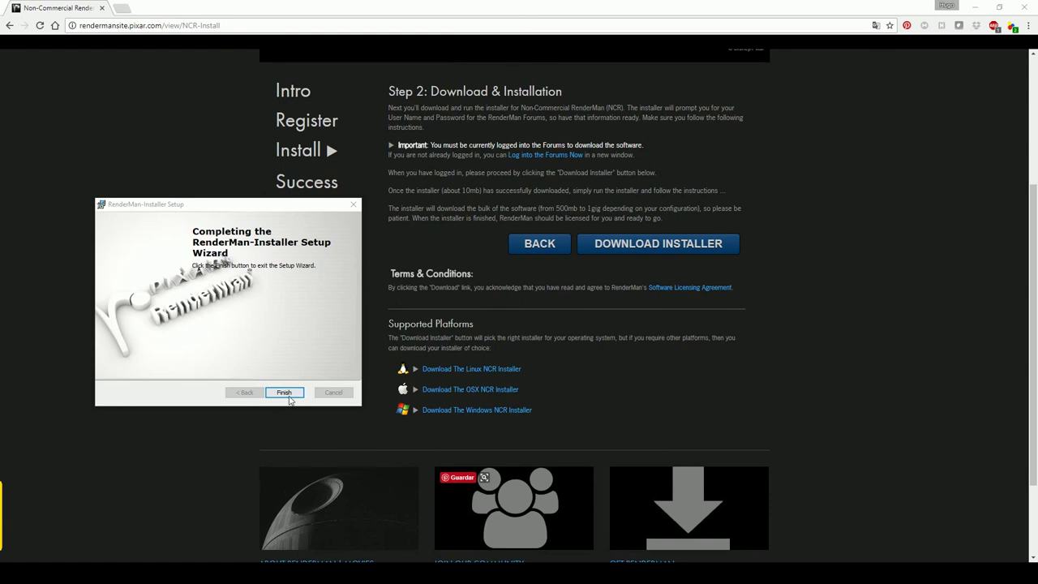
# - Close the leftover setup wizard with Finish
pyautogui.click(285, 393)
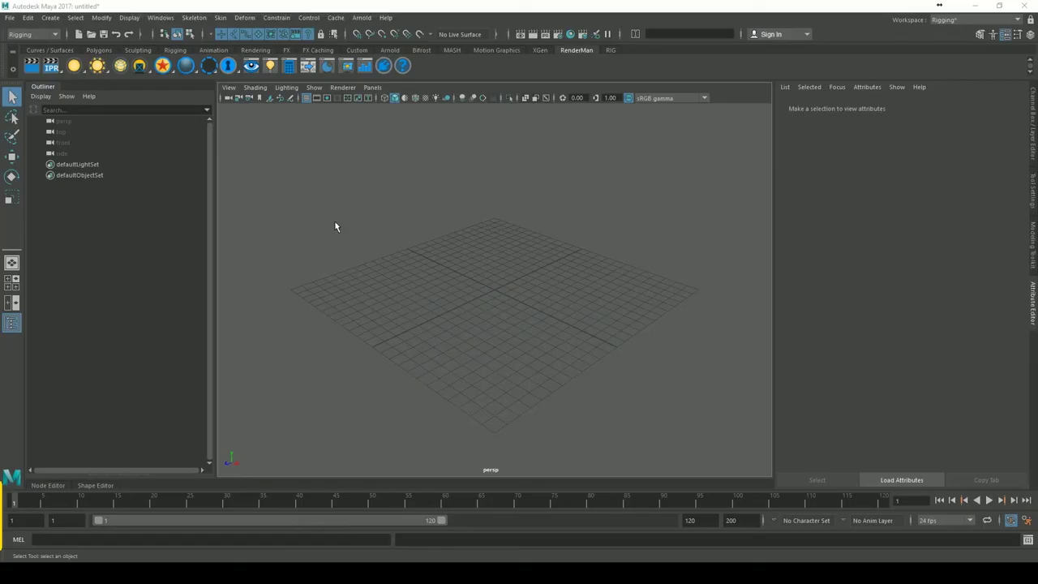
# - In the Plug-in Manager, load all RenderManForMaya-21.4 plug-ins, then close it
pyautogui.moveTo(335, 226)
pyautogui.keyDown('alt'); pyautogui.mouseDown()
pyautogui.moveTo(485, 305)
pyautogui.moveTo(519, 284)
pyautogui.mouseUp(); pyautogui.keyUp('alt')
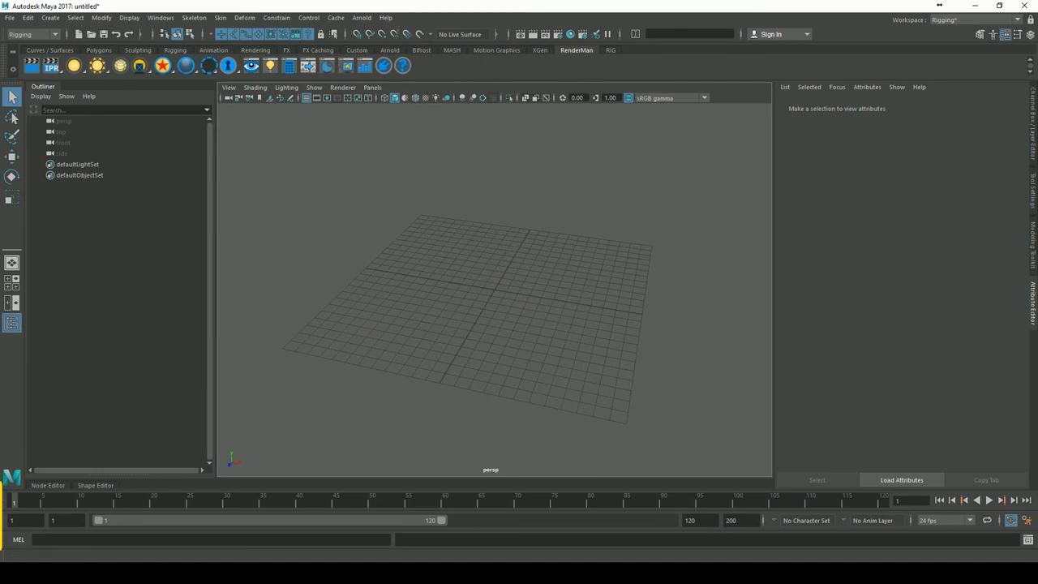
pyautogui.click(160, 17)
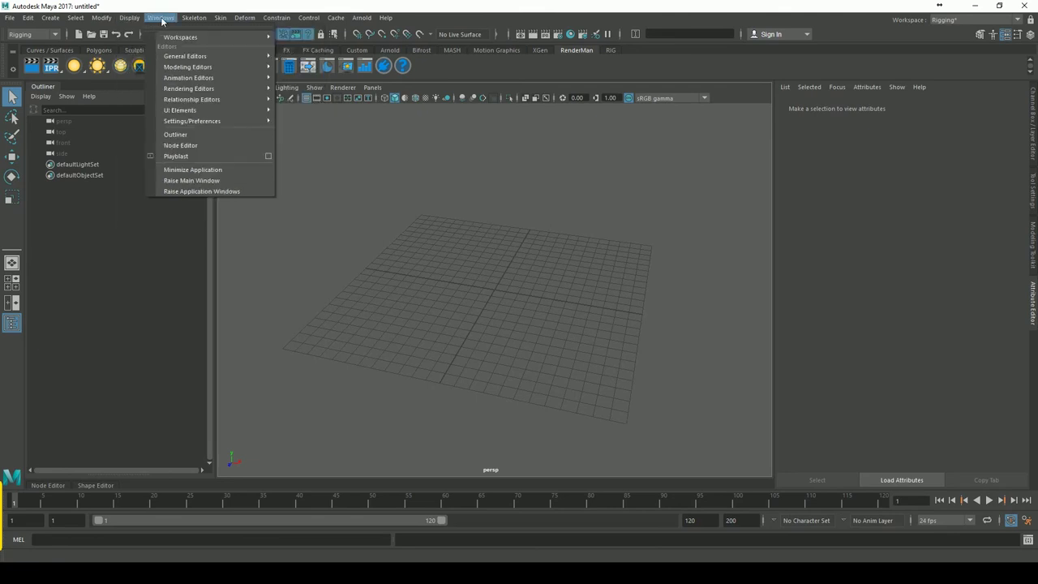
pyautogui.moveTo(193, 121)
pyautogui.click(315, 212)
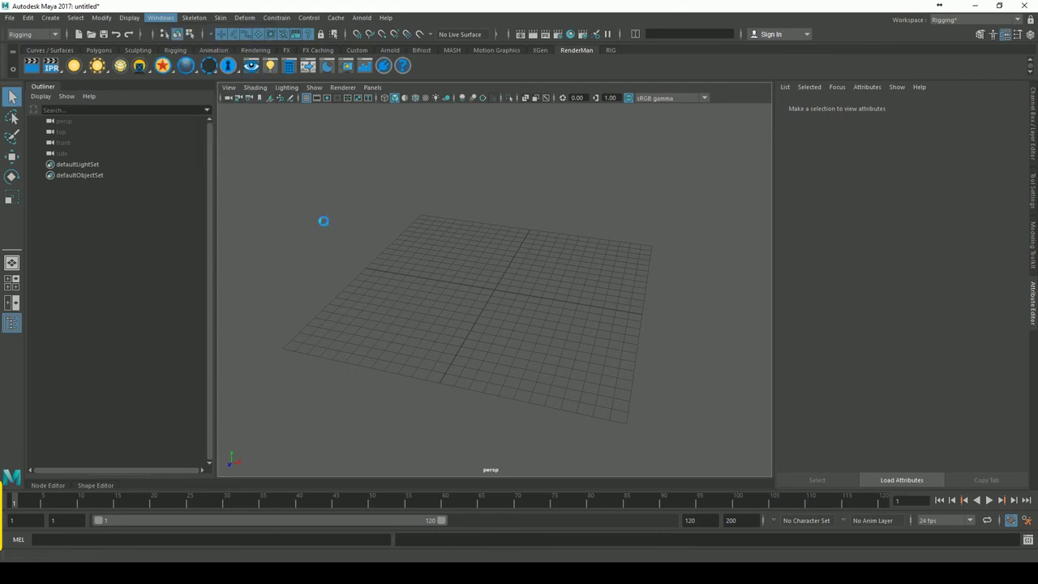
pyautogui.moveTo(485, 198); pyautogui.dragTo(512, 132)
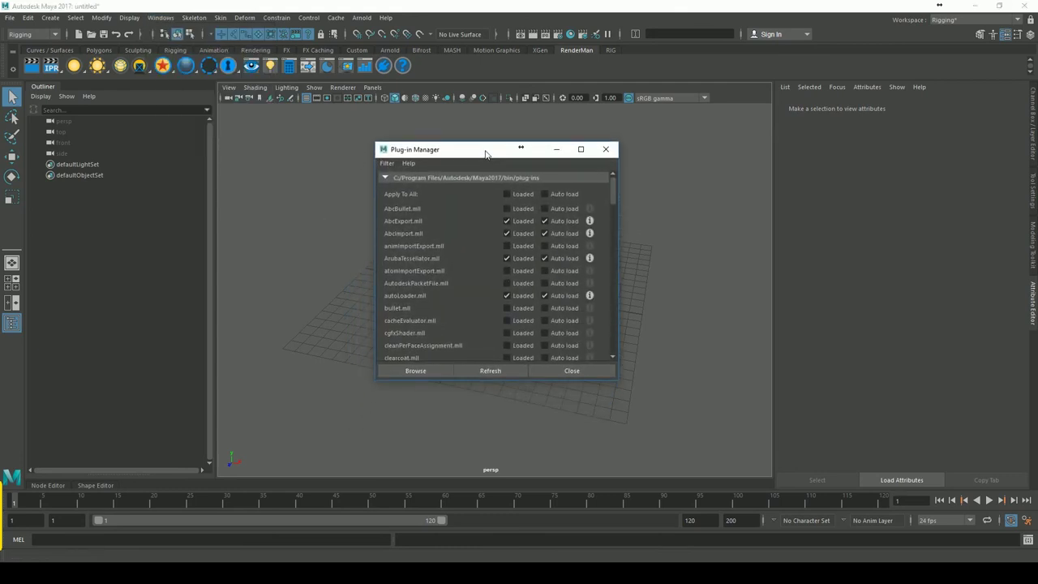
pyautogui.moveTo(620, 174); pyautogui.dragTo(624, 287)
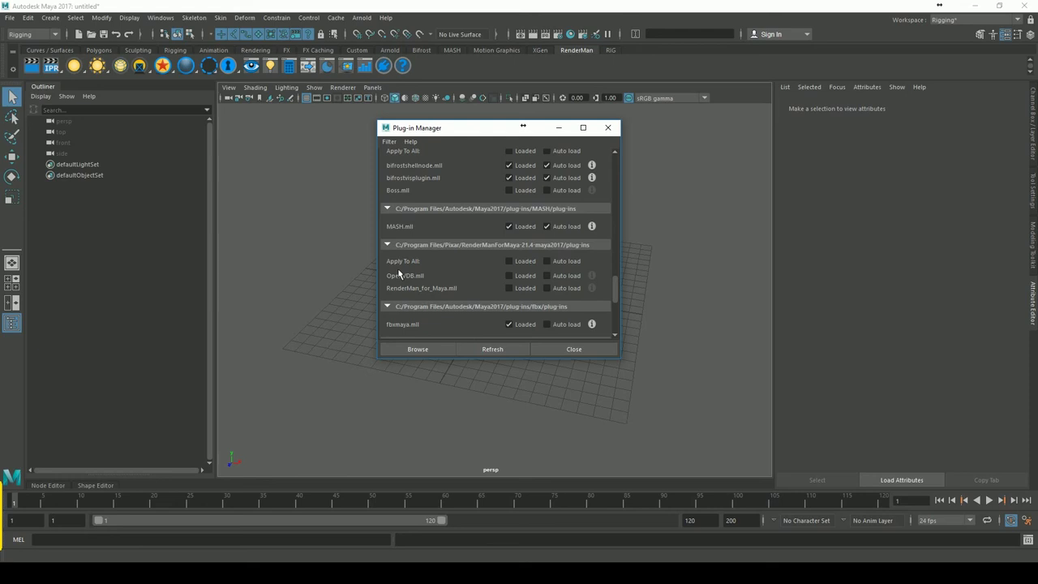
pyautogui.click(513, 264)
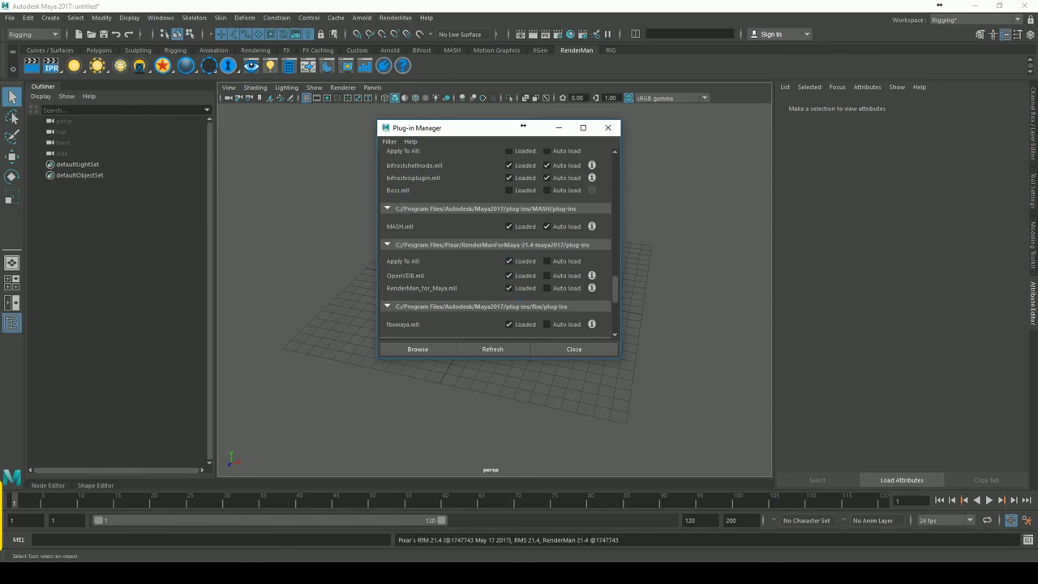
pyautogui.click(605, 129)
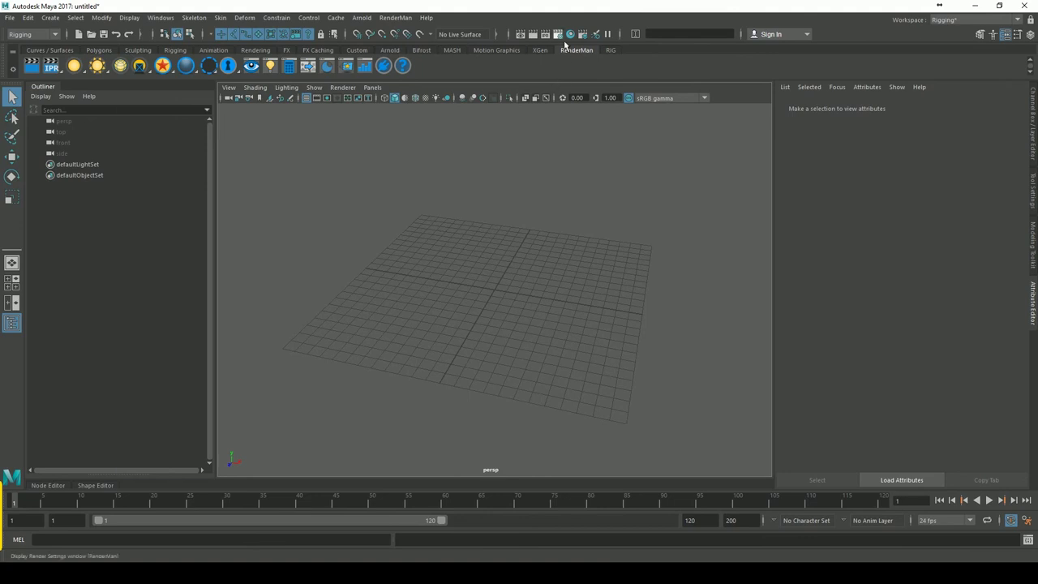
# - In Render Settings, set Render Using to RenderMan and close the window
pyautogui.click(565, 43)
pyautogui.moveTo(208, 104); pyautogui.dragTo(412, 106)
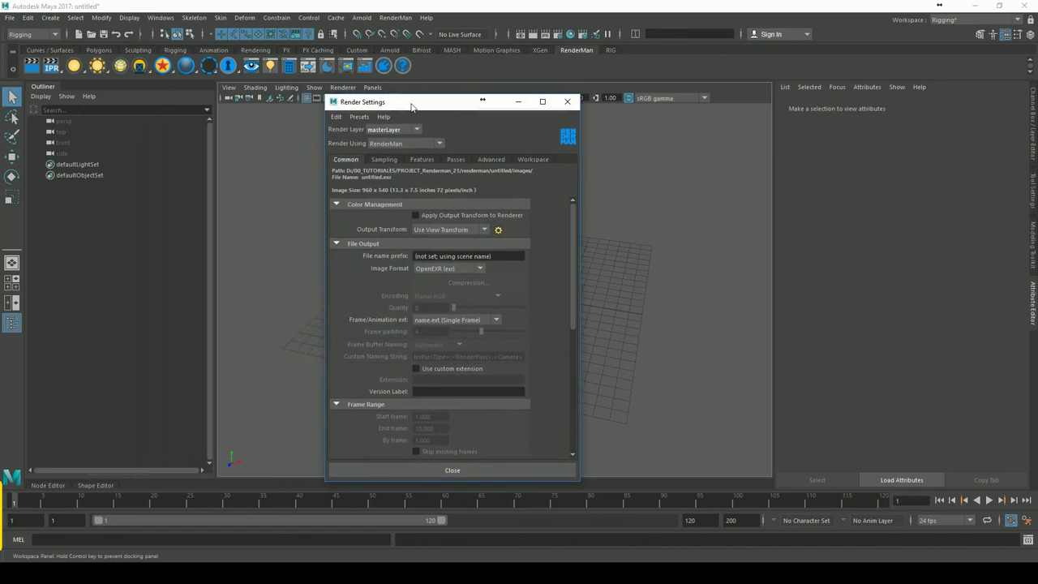
pyautogui.click(421, 146)
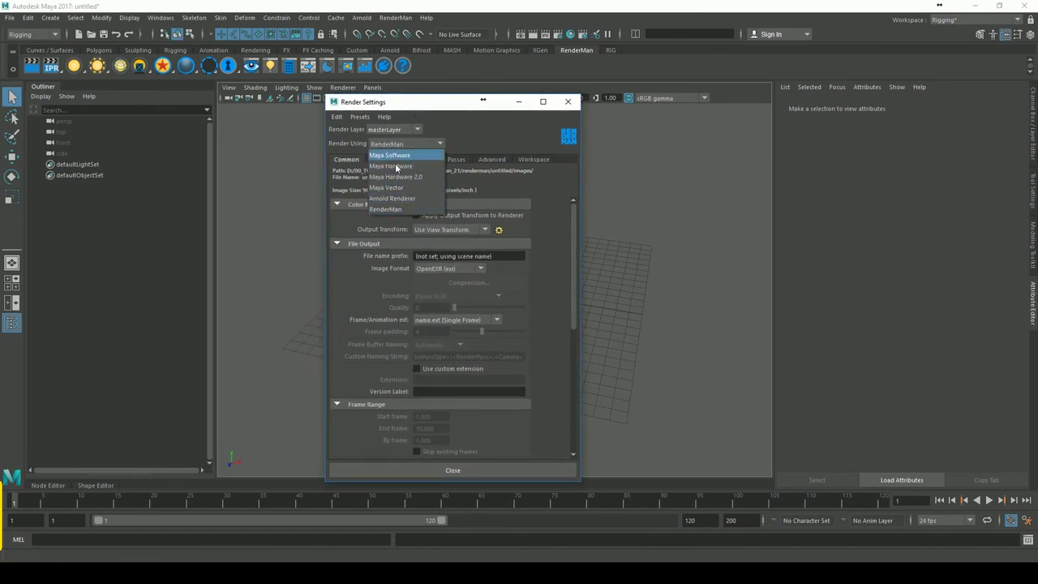
pyautogui.click(389, 207)
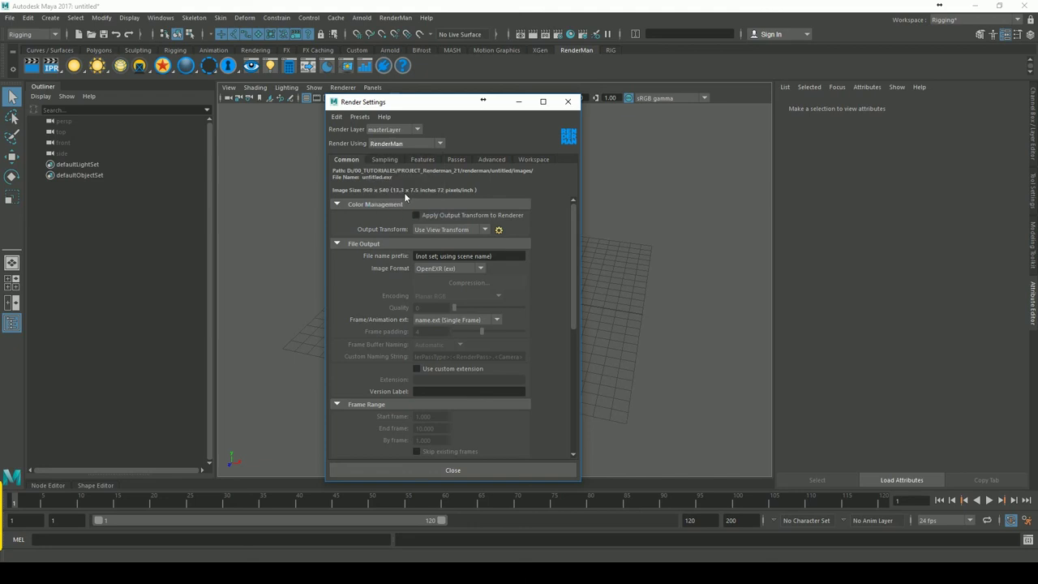
pyautogui.click(568, 102)
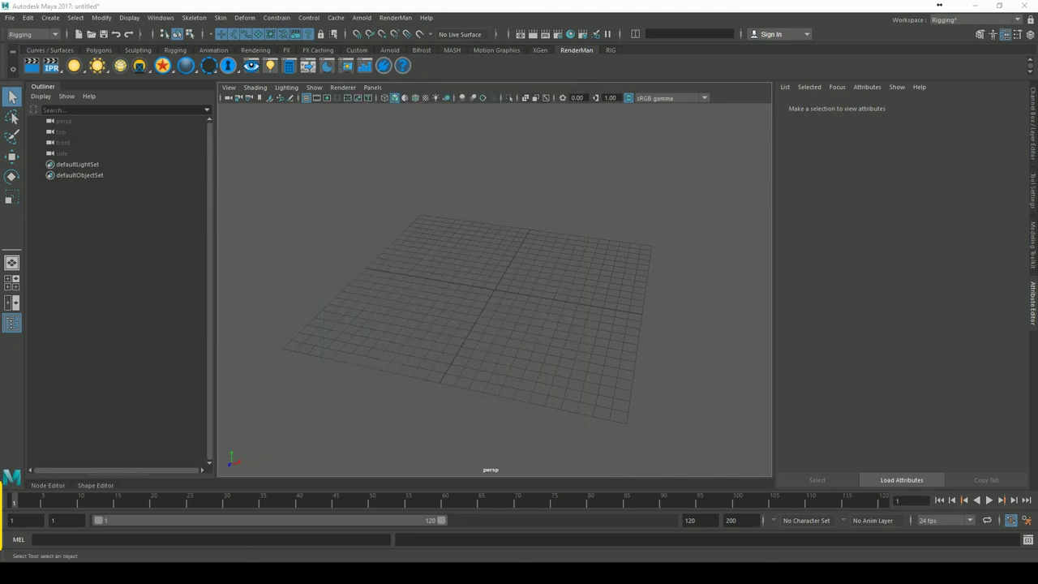